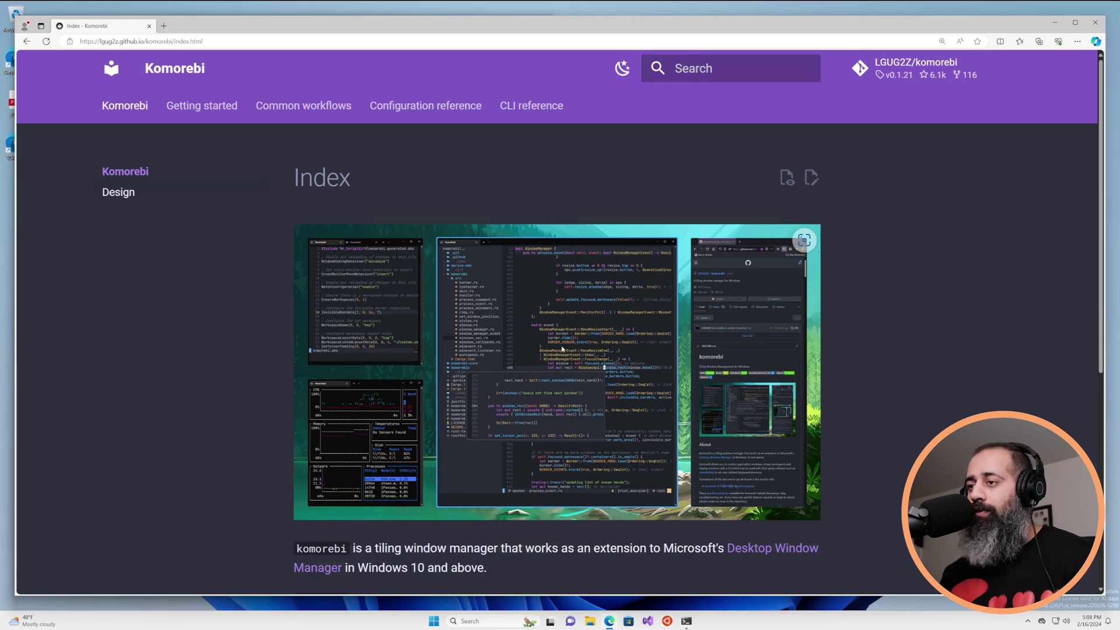
# Go to Common workflows in the komorebi docs and open the Active Window Border page.
pyautogui.click(304, 106)
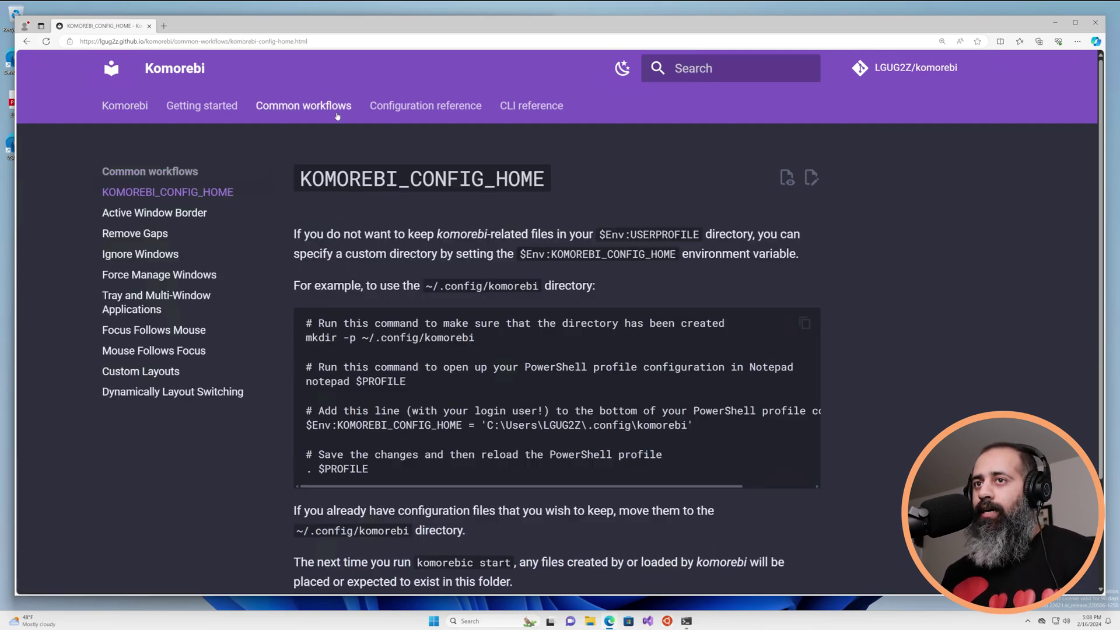
pyautogui.click(183, 214)
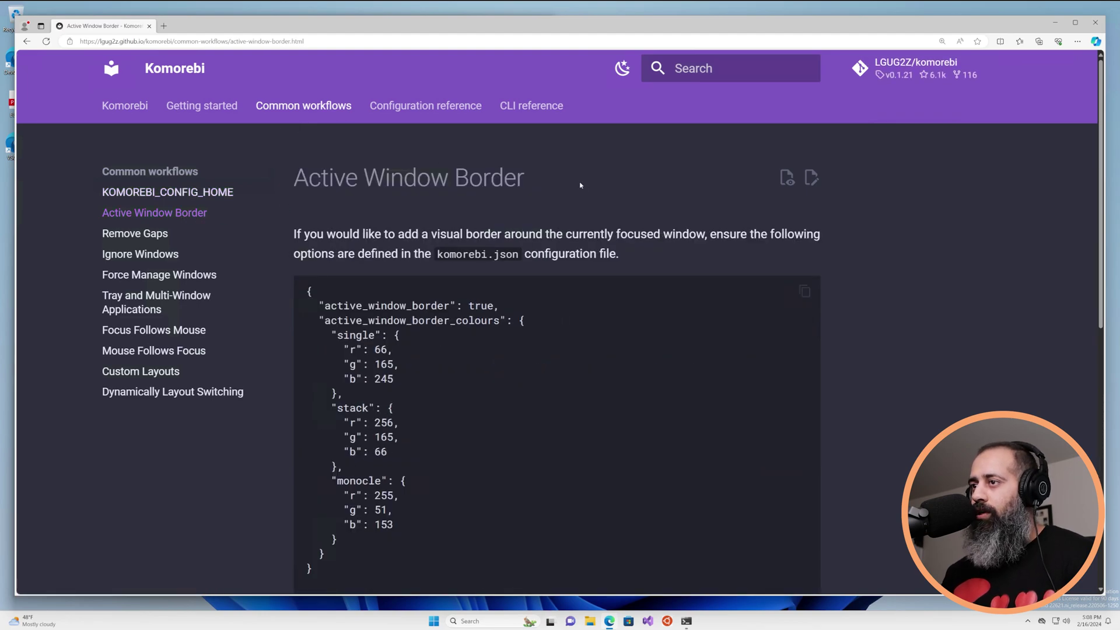
# Clear the PowerShell terminal with cls and open komorebi.json in VS Code using code .\komorebi.json.
pyautogui.hotkey('alt', 'Tab')
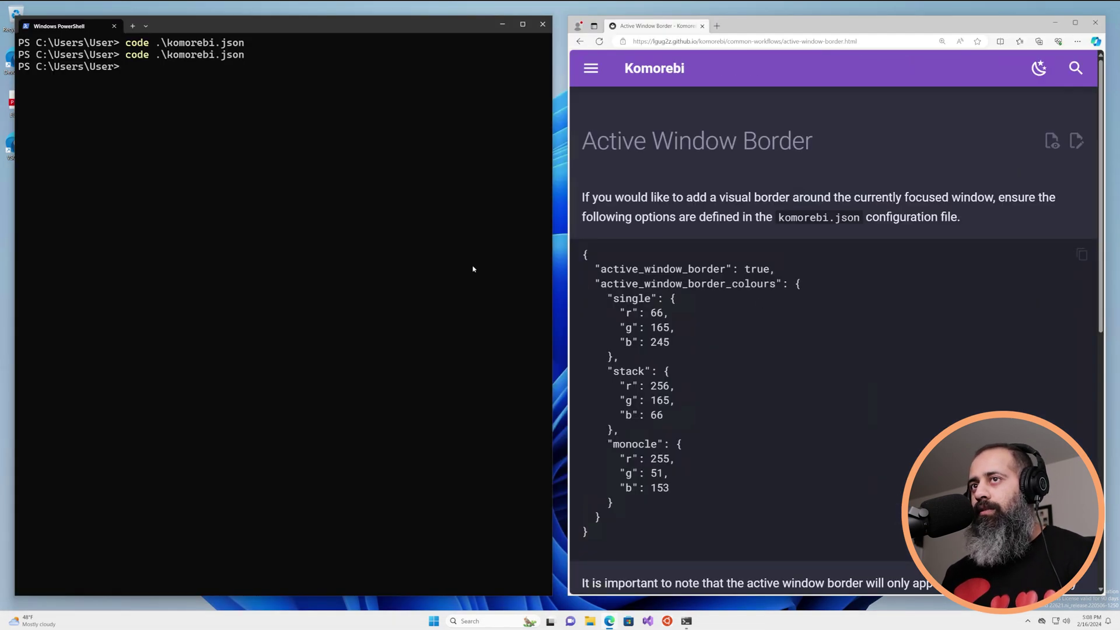
pyautogui.write('cls')
pyautogui.press('Return')
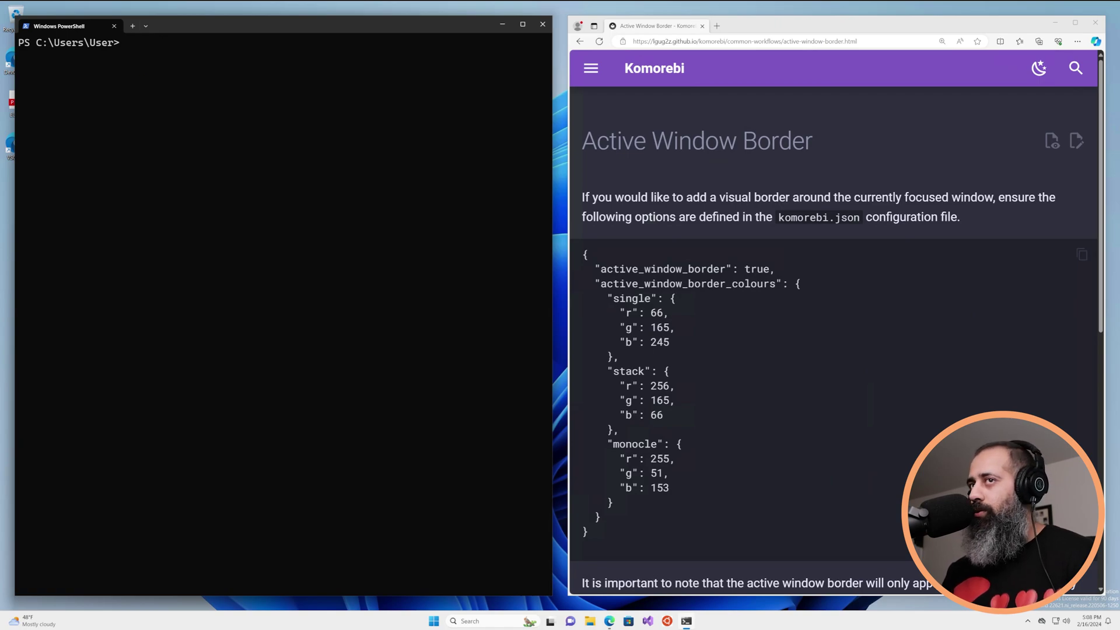
pyautogui.write('code .\\komorebi.json')
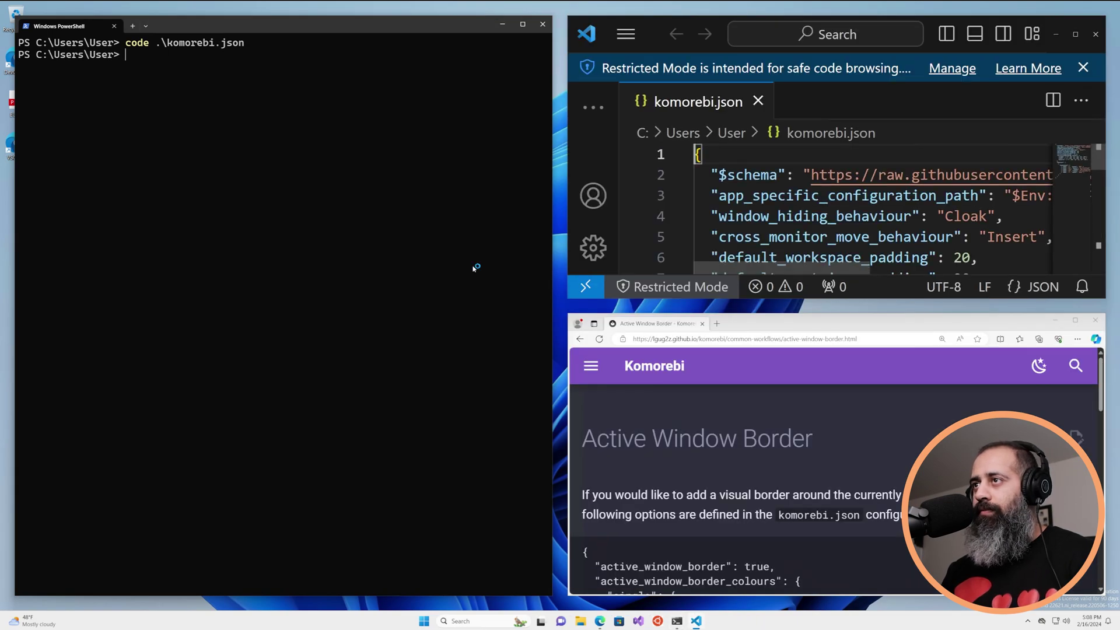
pyautogui.hotkey('alt', 'shift', 'f')
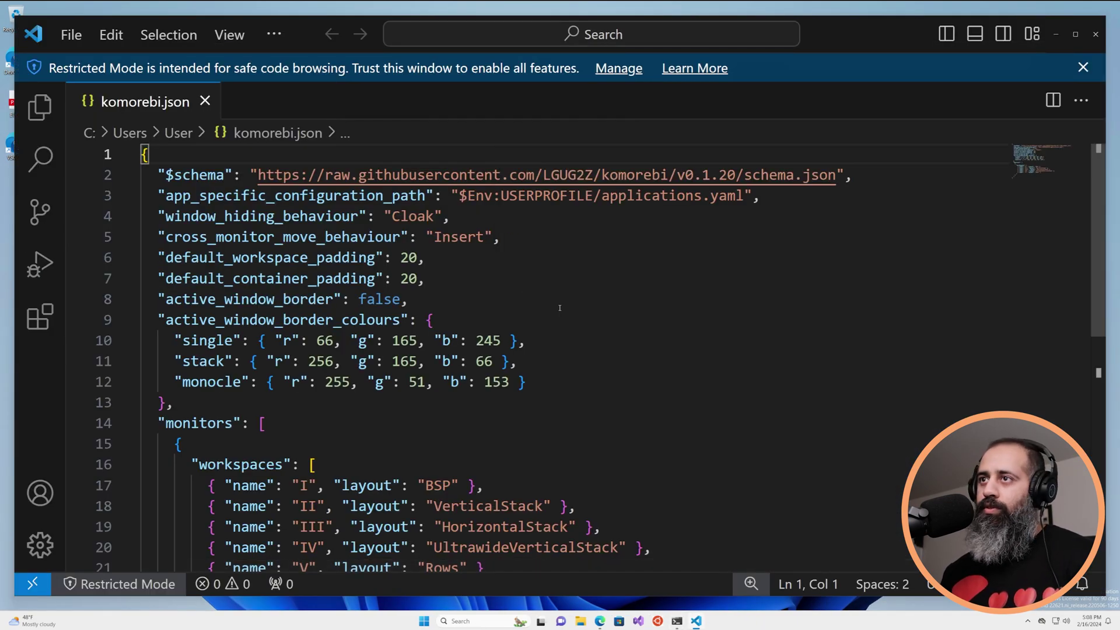
# Dismiss the Restricted Mode banner and change active_window_border on line 8 from false to true.
pyautogui.click(1083, 68)
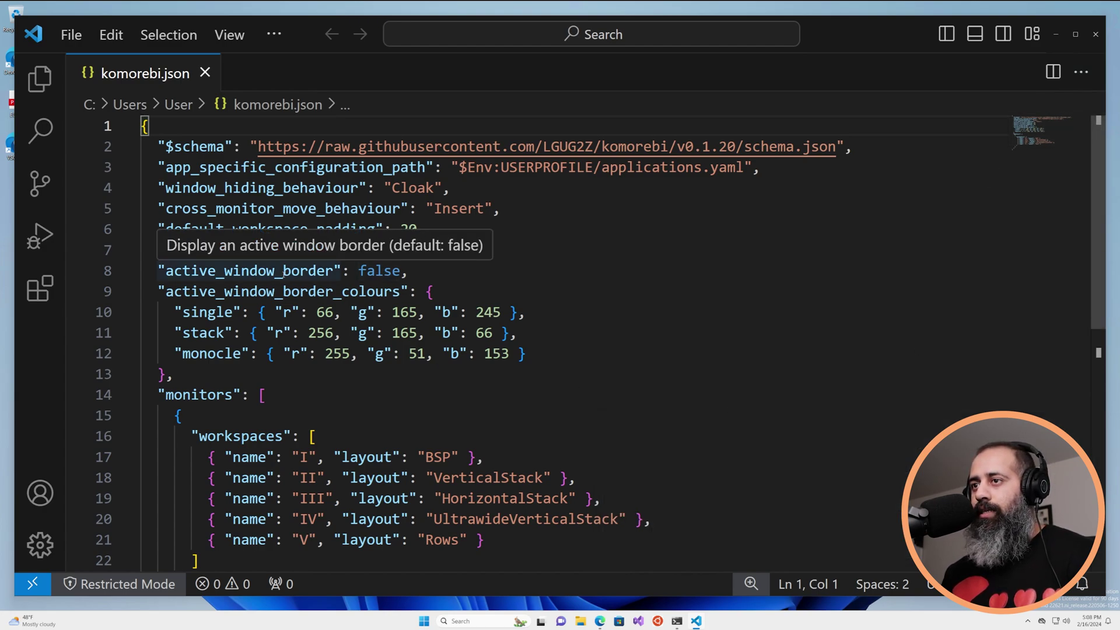
pyautogui.doubleClick(376, 271)
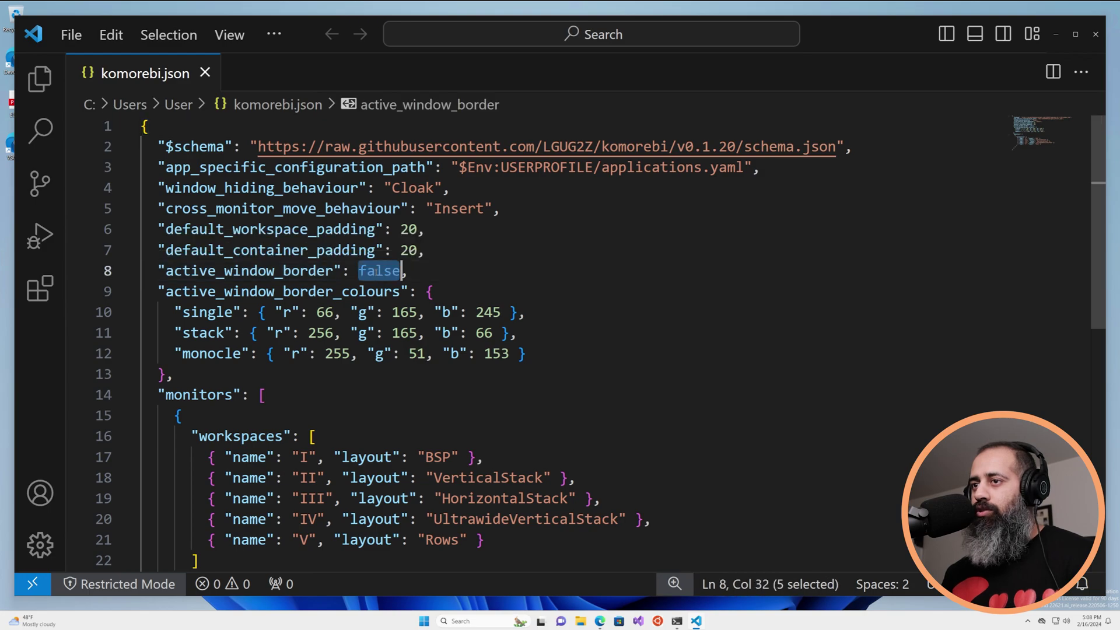
pyautogui.write('true')
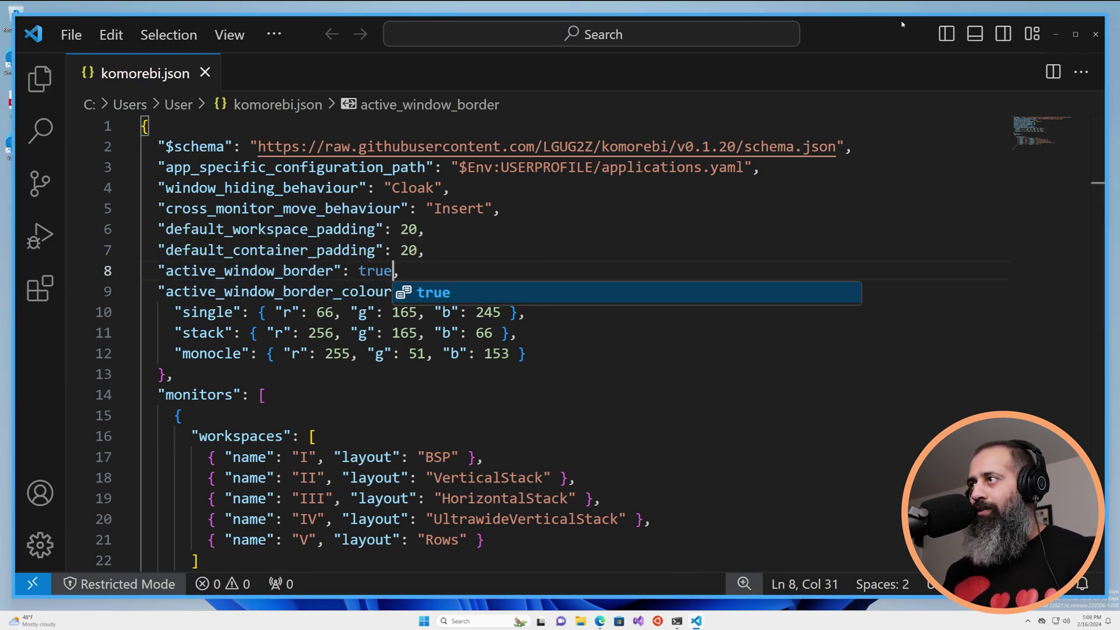
pyautogui.click(712, 368)
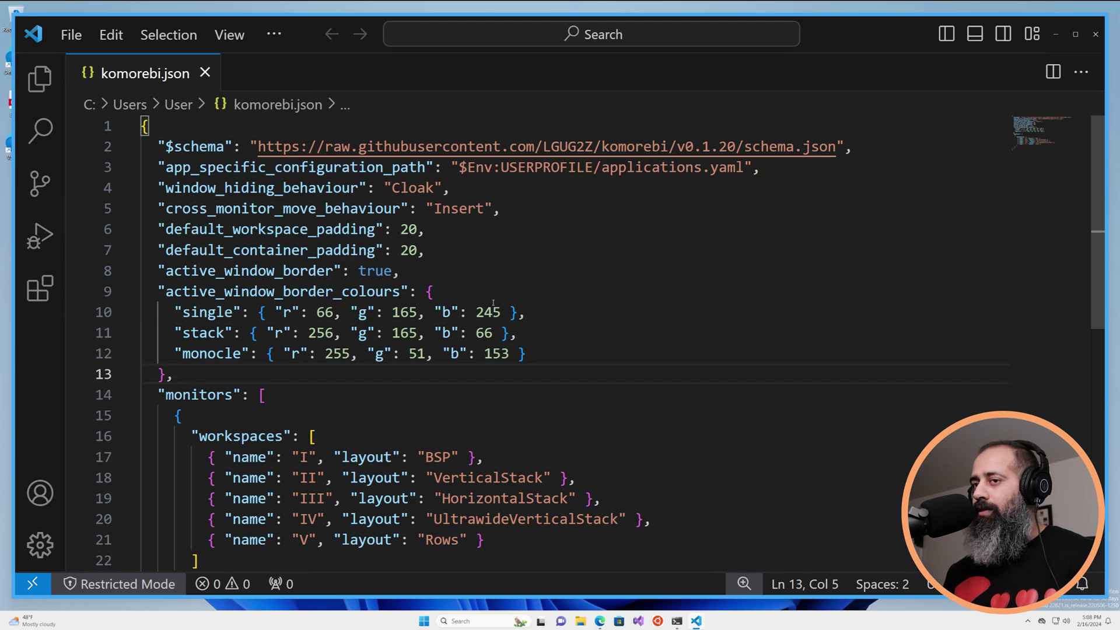
# Focus the browser, toggle monocle on and off with Alt+F to check borders, then open a new Edge window.
pyautogui.click(610, 313)
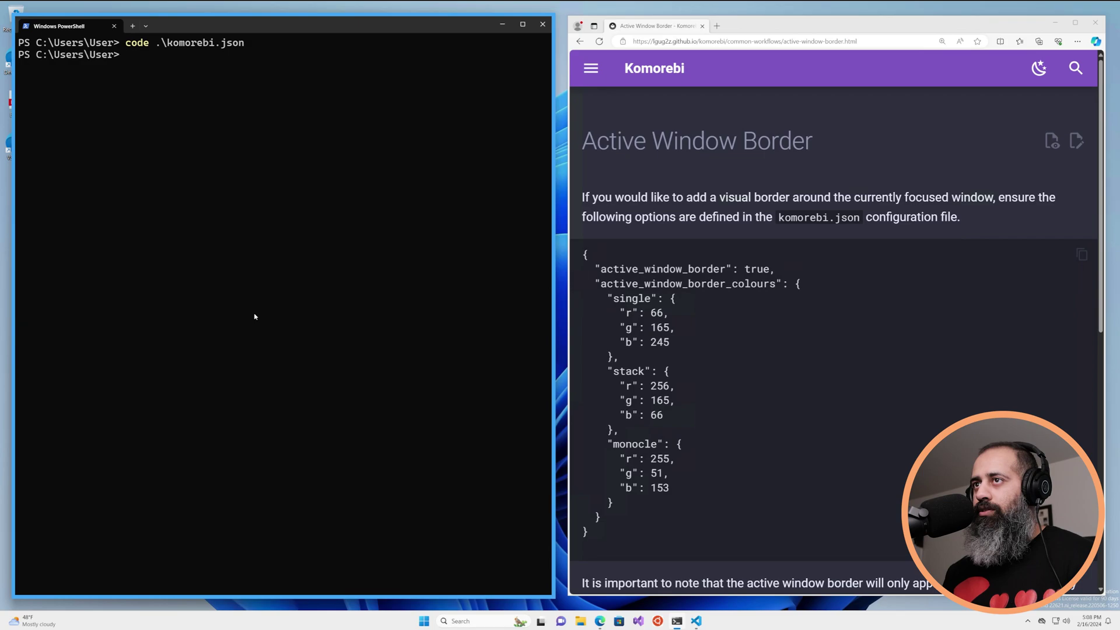
pyautogui.click(700, 178)
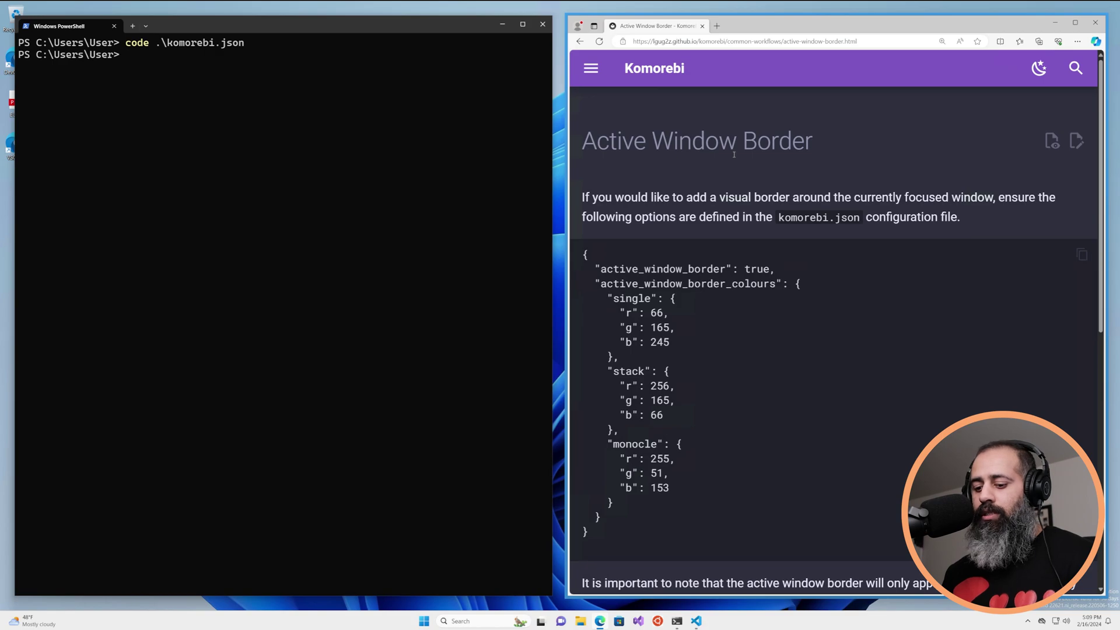
pyautogui.hotkey('alt', 'f')
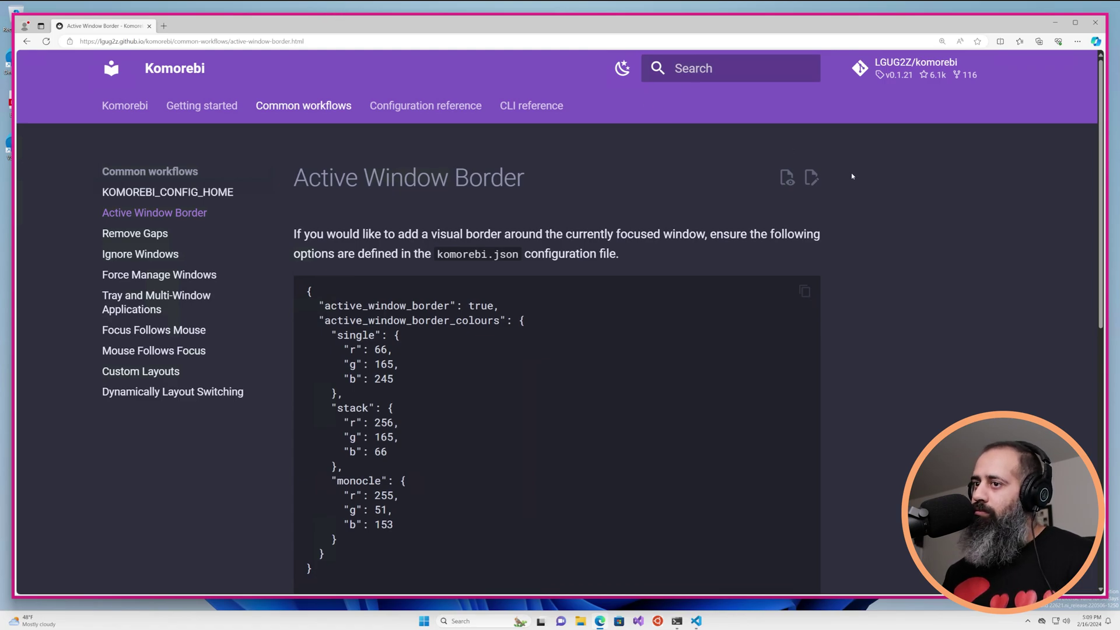
pyautogui.hotkey('alt', 'f')
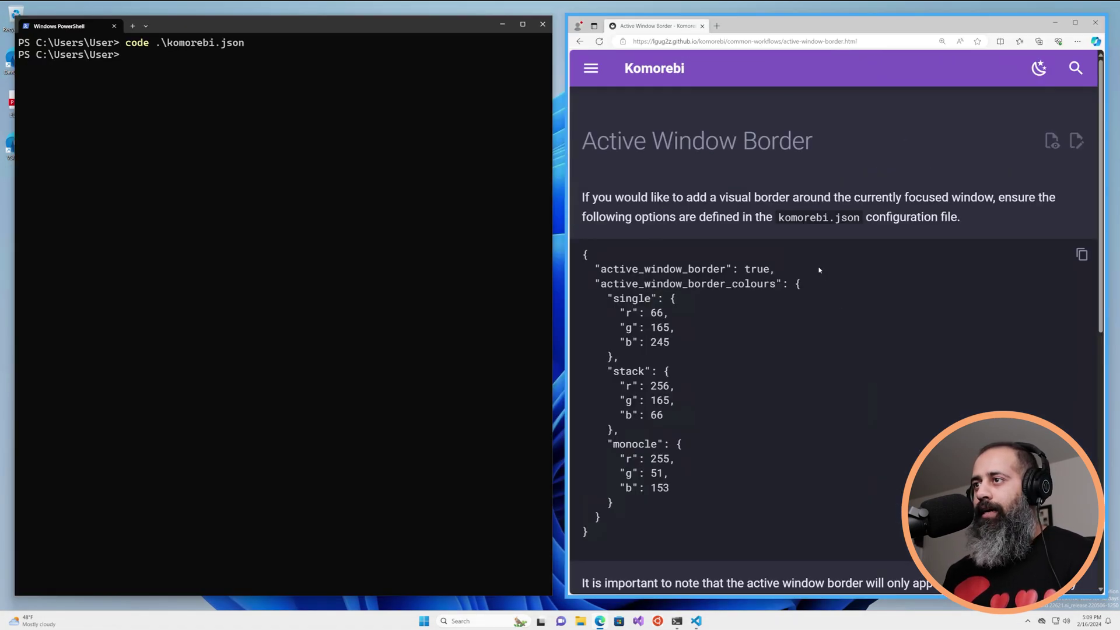
pyautogui.hotkey('ctrl', 'n')
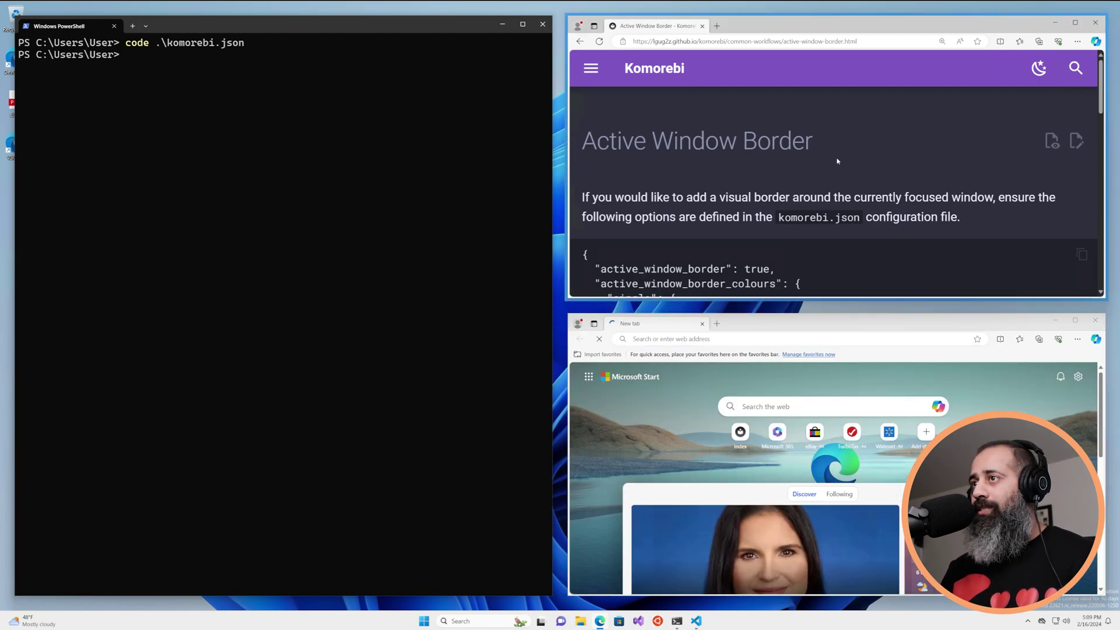
# Focus the docs window, stack the browser windows with Alt+Down, and open and close extra Edge windows.
pyautogui.hotkey('alt', 'k')
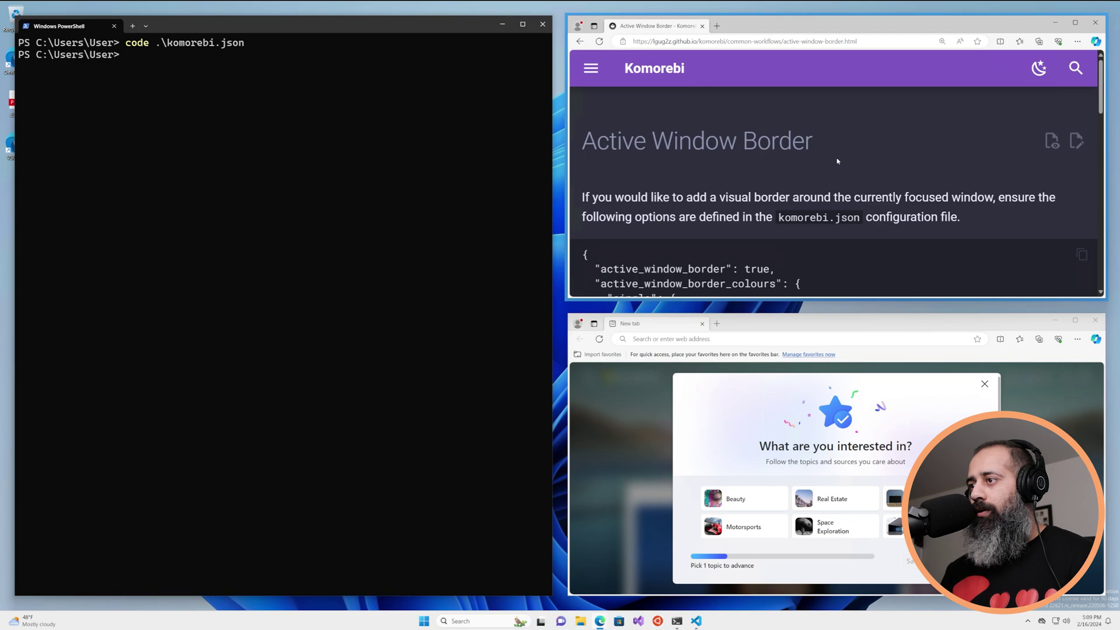
pyautogui.hotkey('alt', 'down')
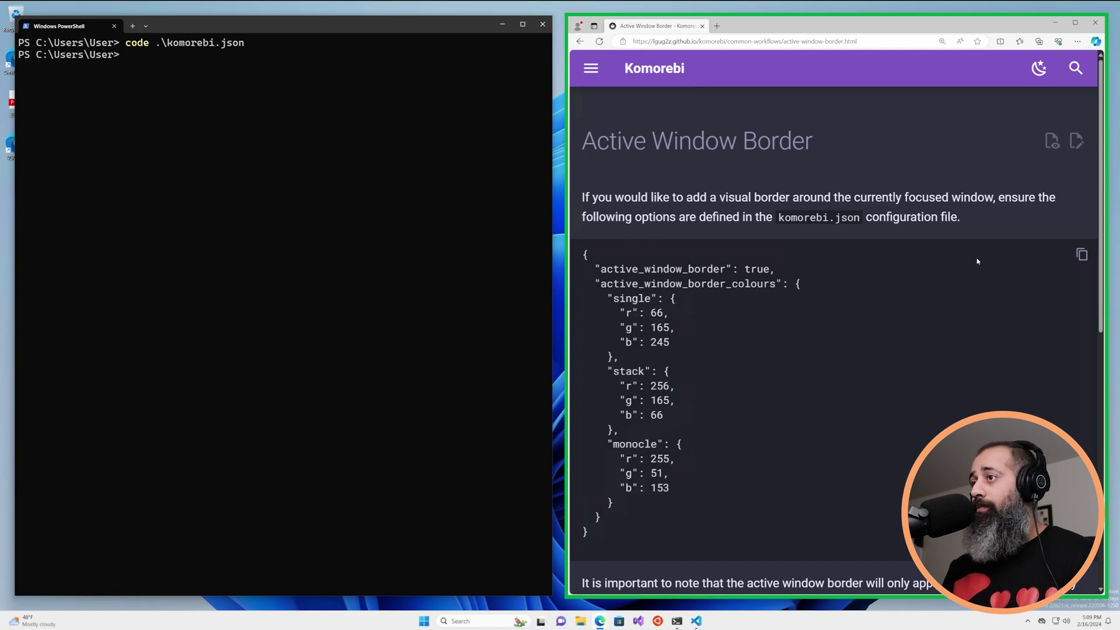
pyautogui.hotkey('ctrl', 'n')
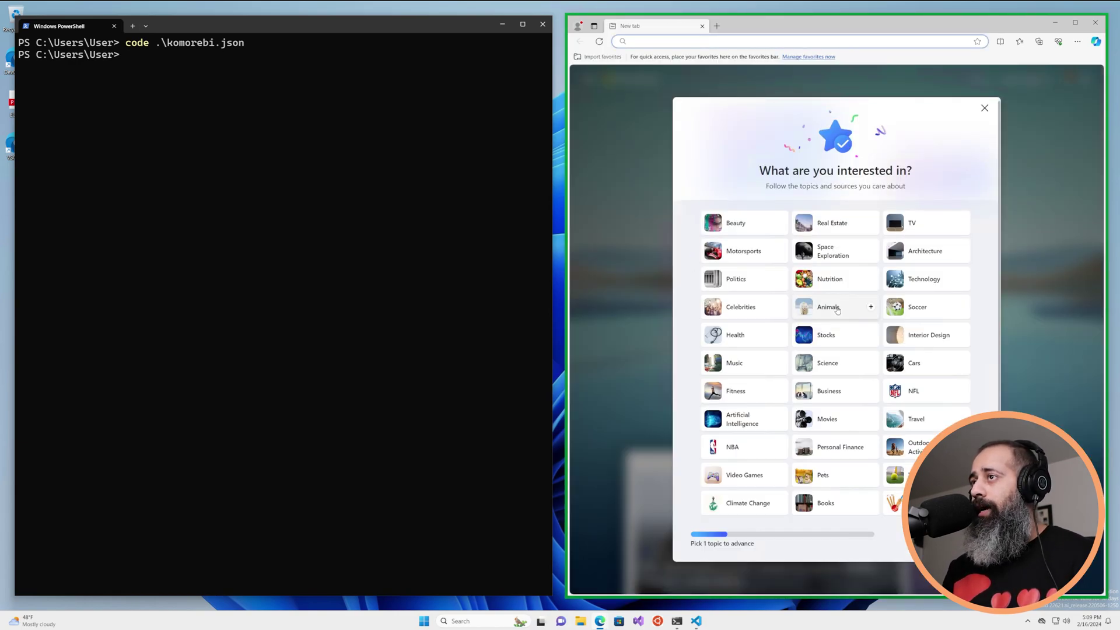
pyautogui.hotkey('ctrl', 'w')
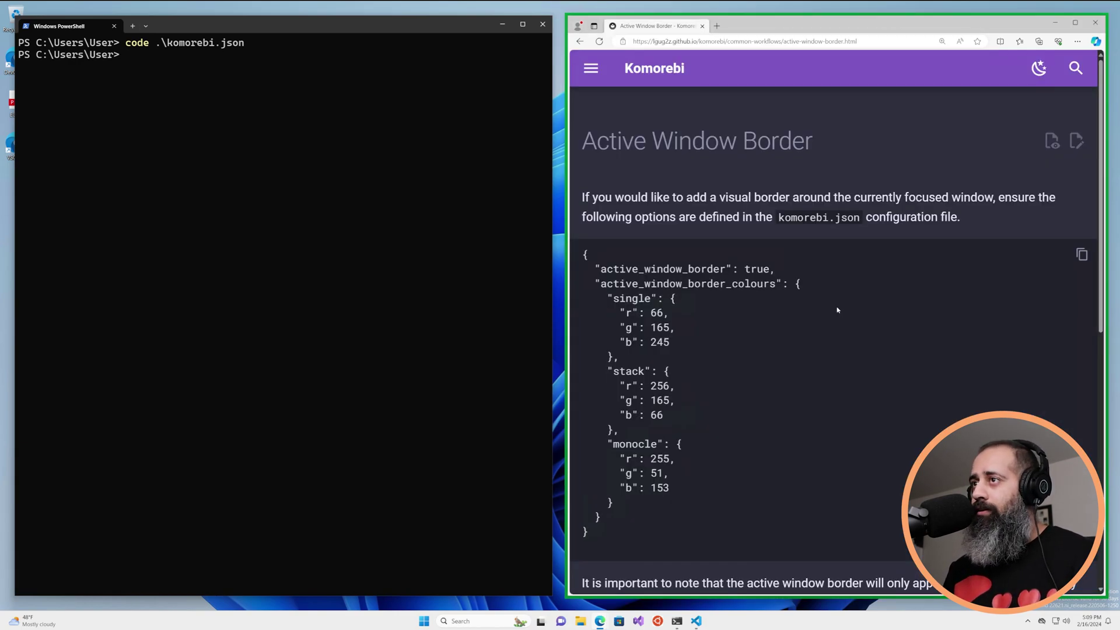
pyautogui.hotkey('ctrl', 'n')
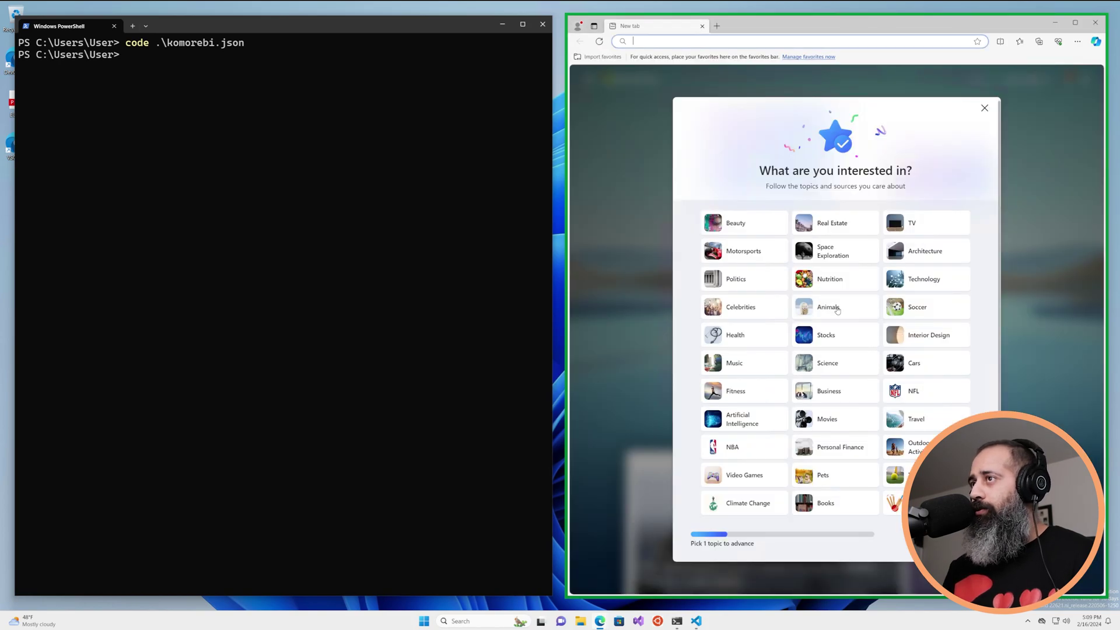
pyautogui.hotkey('ctrl', 'w')
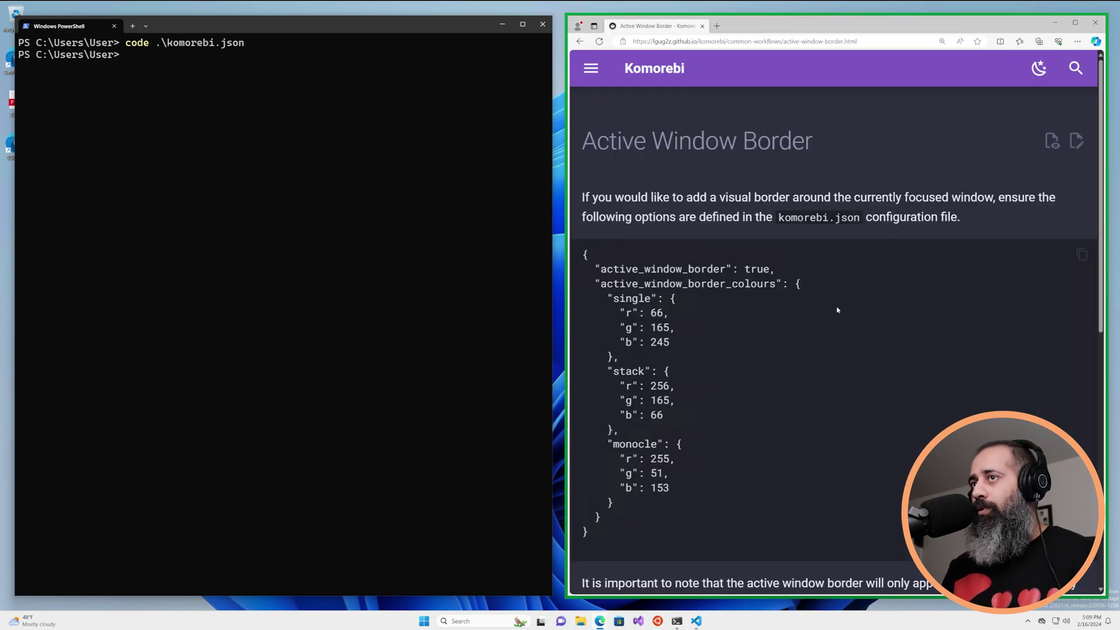
# Shift focus between PowerShell and the docs, add an Edge window, then make the docs window monocle.
pyautogui.hotkey('alt', 'h')
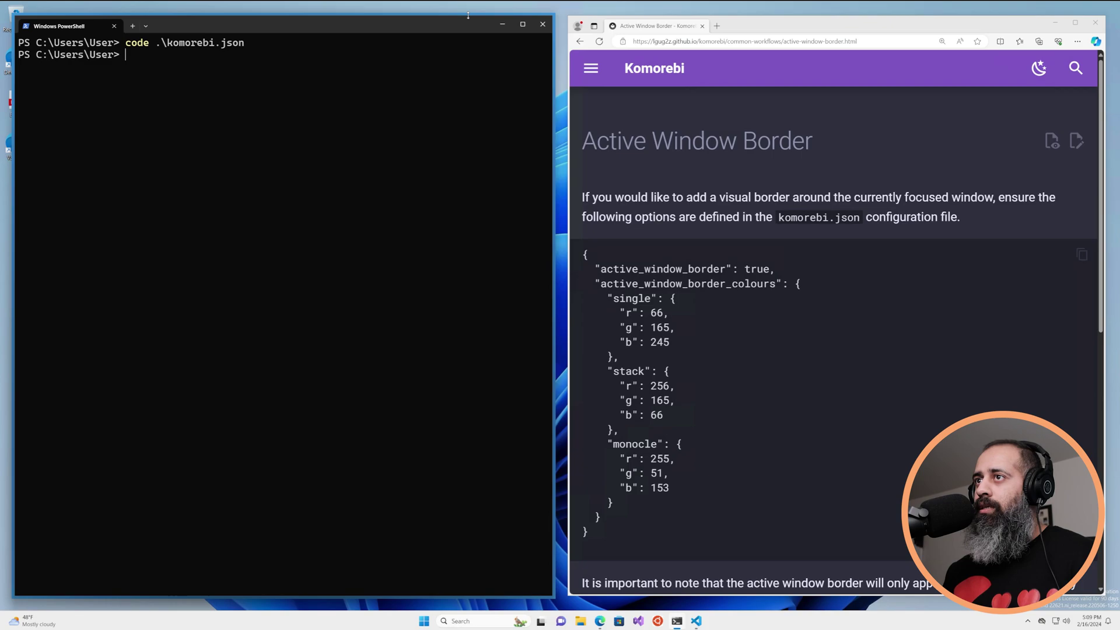
pyautogui.hotkey('alt', 'l')
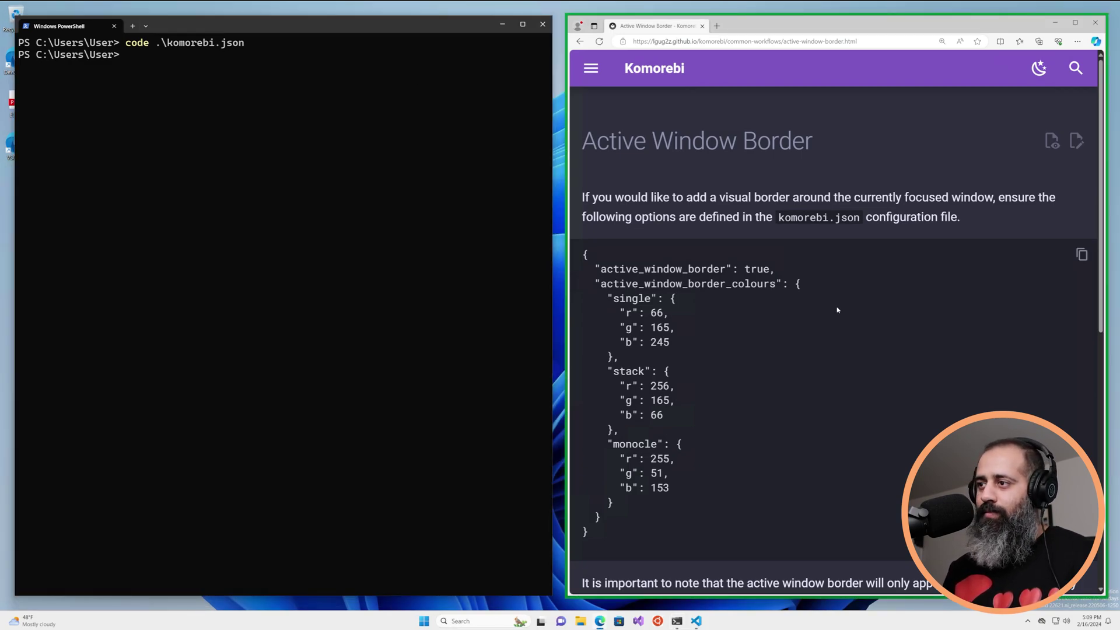
pyautogui.hotkey('ctrl', 'n')
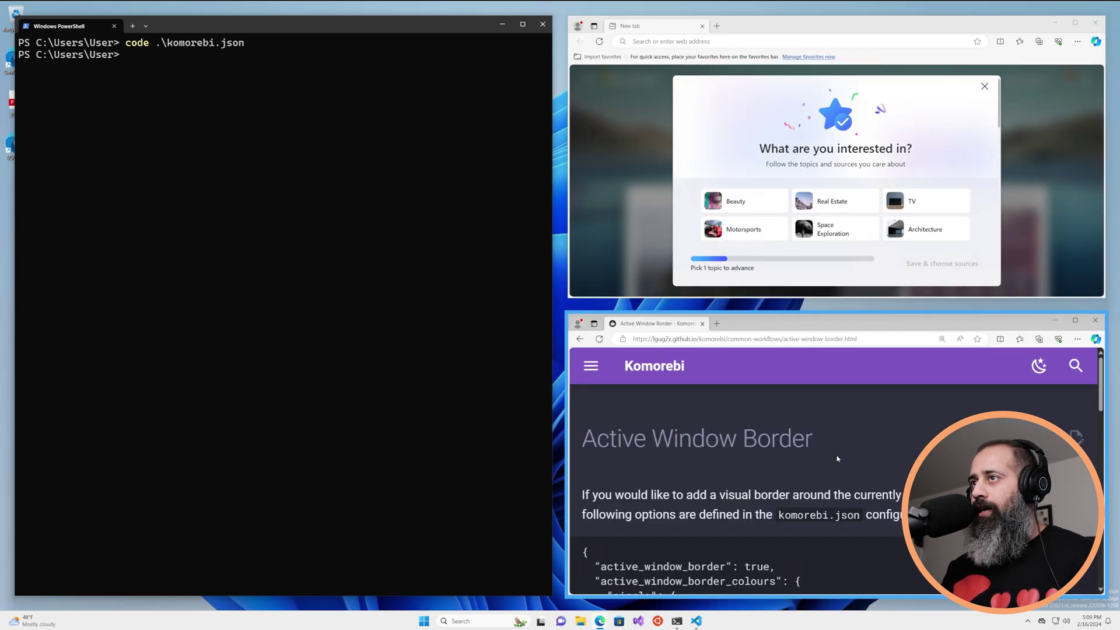
pyautogui.hotkey('alt', 'j')
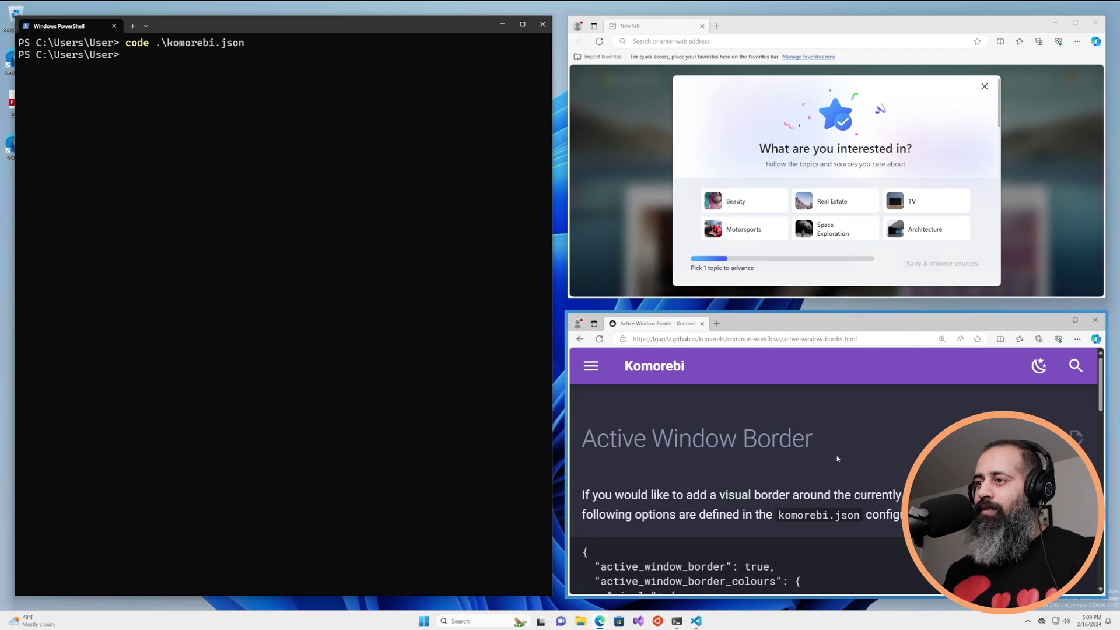
pyautogui.hotkey('alt', 'shift', 'f')
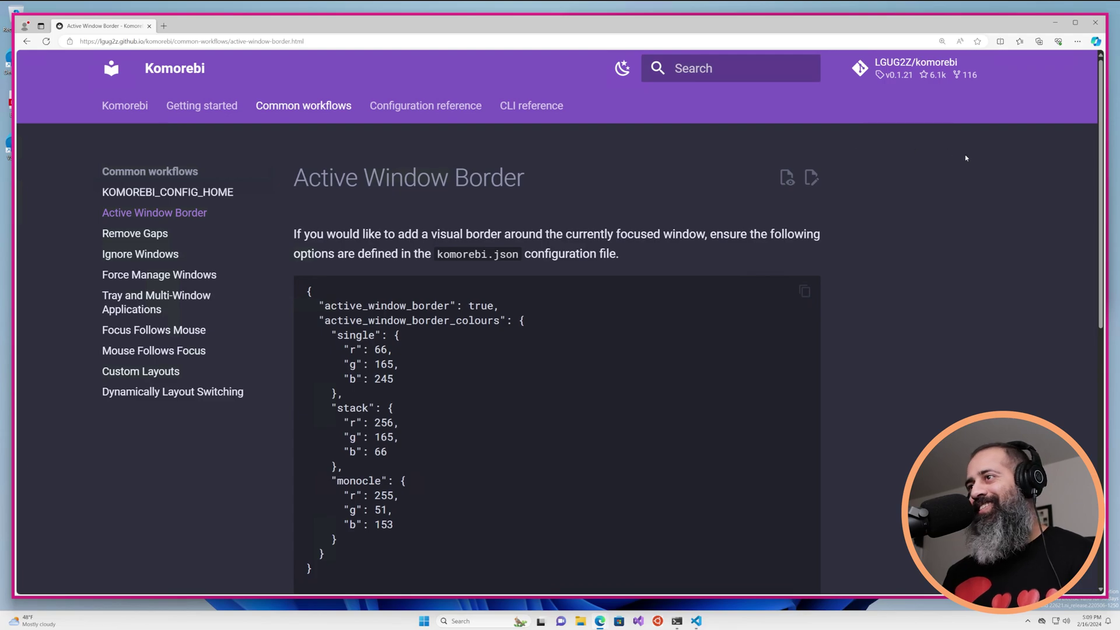
# Open the komorebi GitHub repository in a new tab, zoom to 150%, and scroll through its README.
pyautogui.click(911, 64)
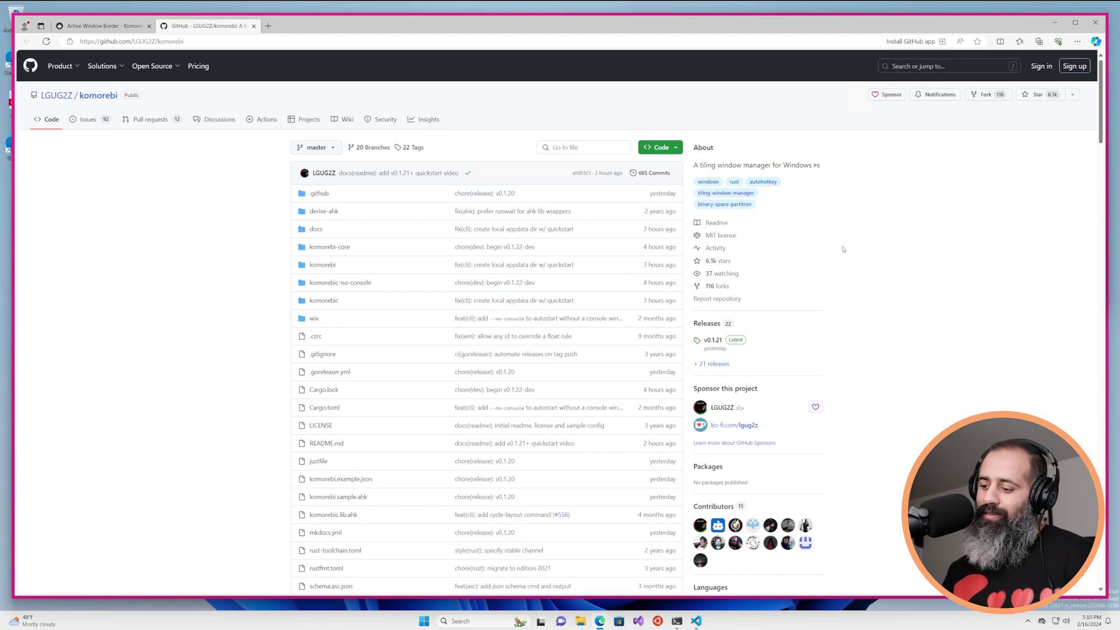
pyautogui.hotkey('ctrl', '+')
pyautogui.hotkey('ctrl', '+')
pyautogui.hotkey('ctrl', '+')
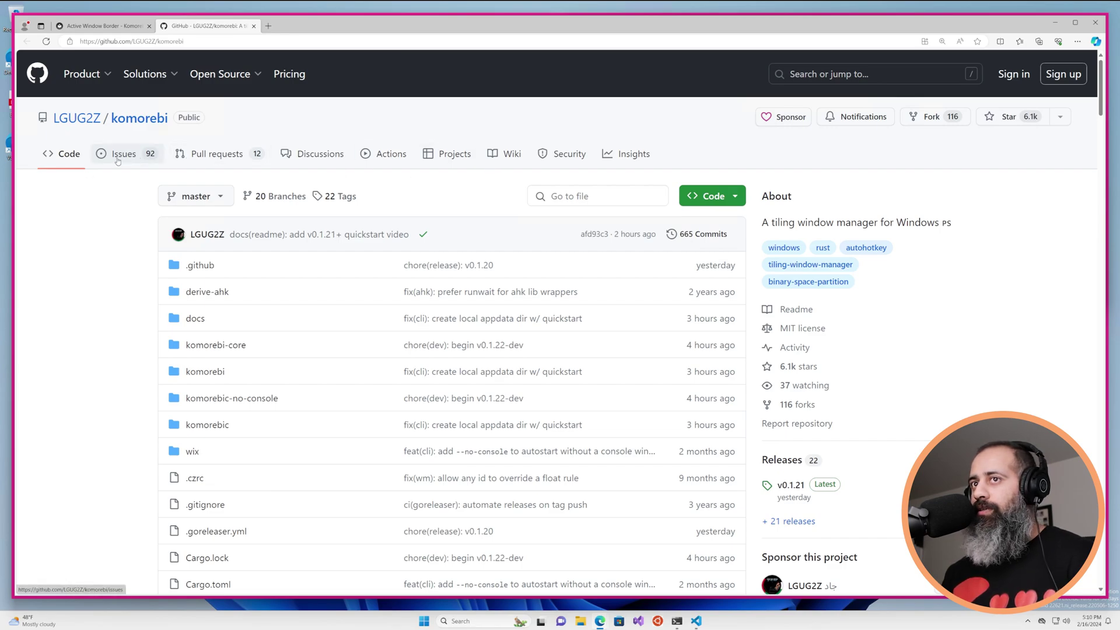
pyautogui.scroll(-5, 291, 322)
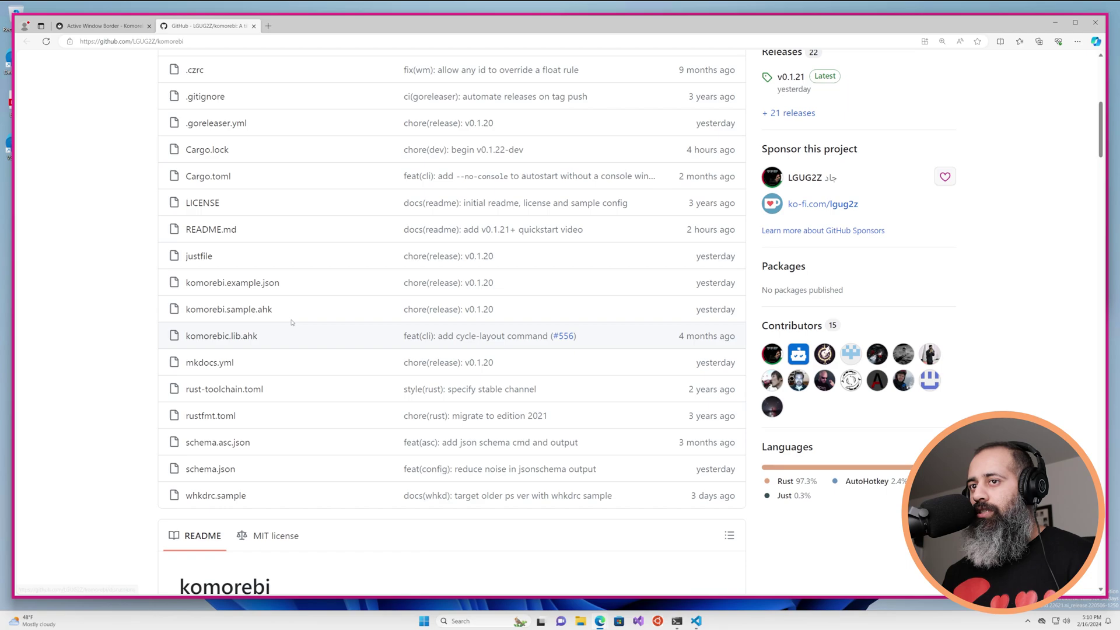
pyautogui.scroll(-9, 292, 322)
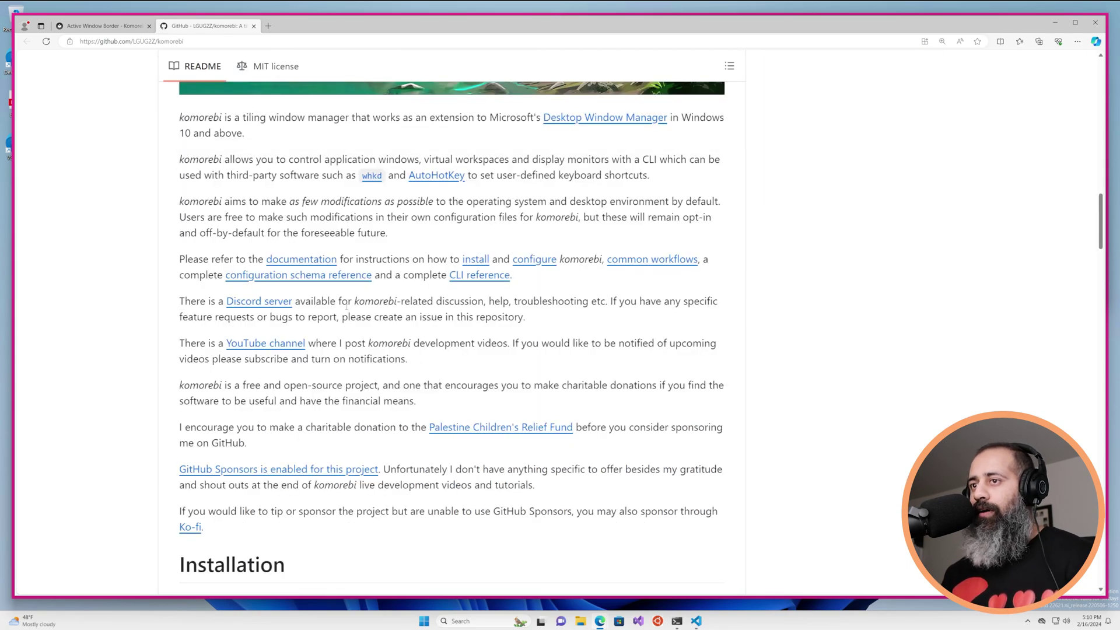
pyautogui.scroll(2, 266, 308)
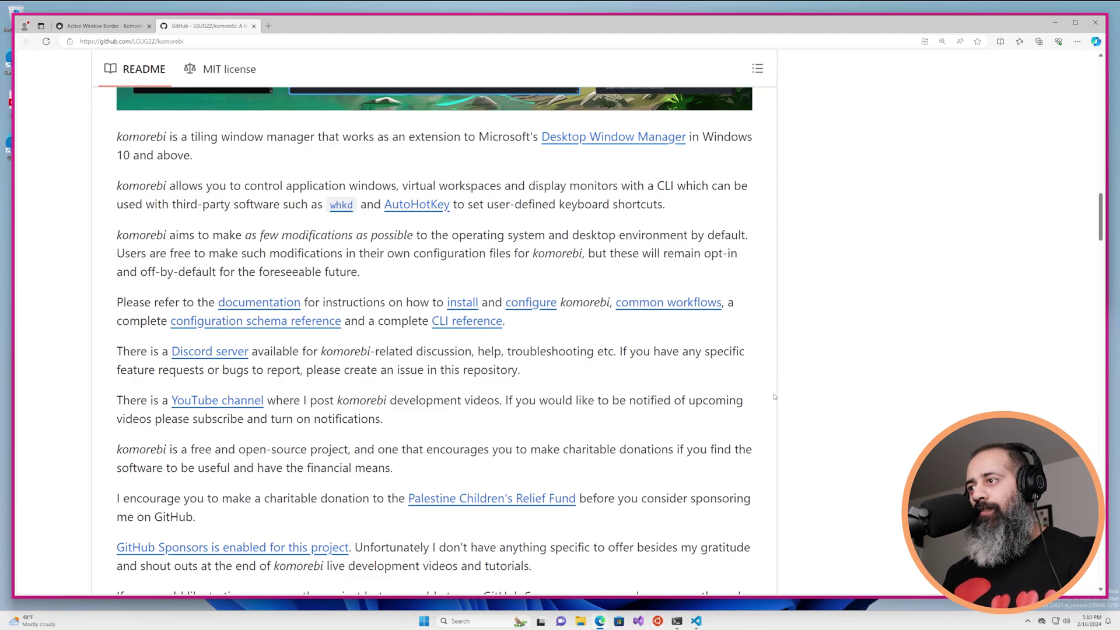
pyautogui.scroll(15, 773, 394)
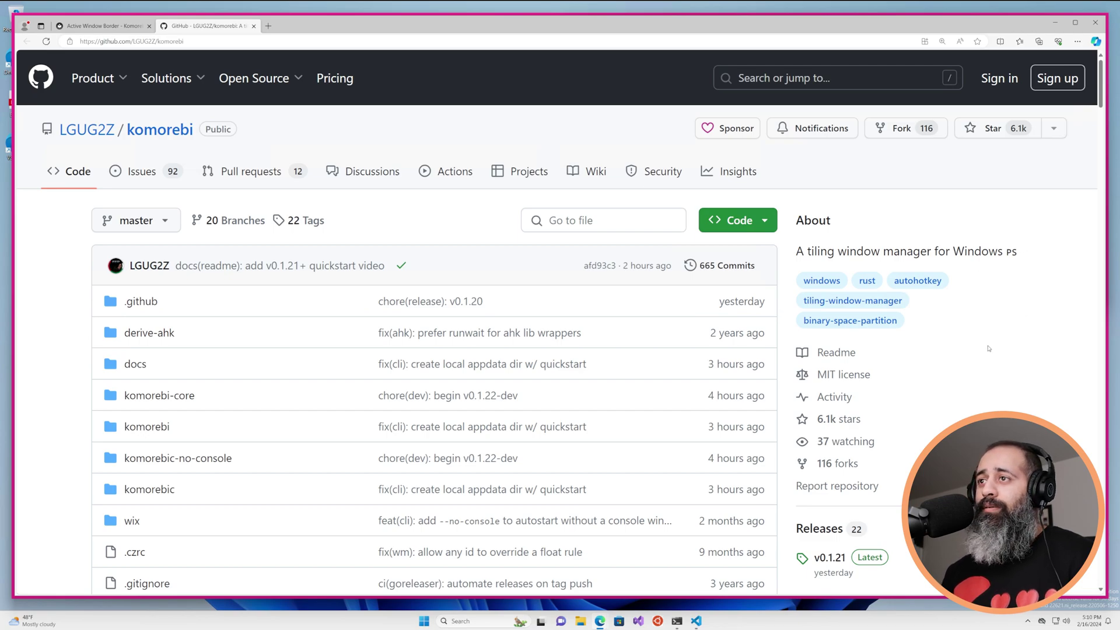
pyautogui.scroll(-5, 968, 323)
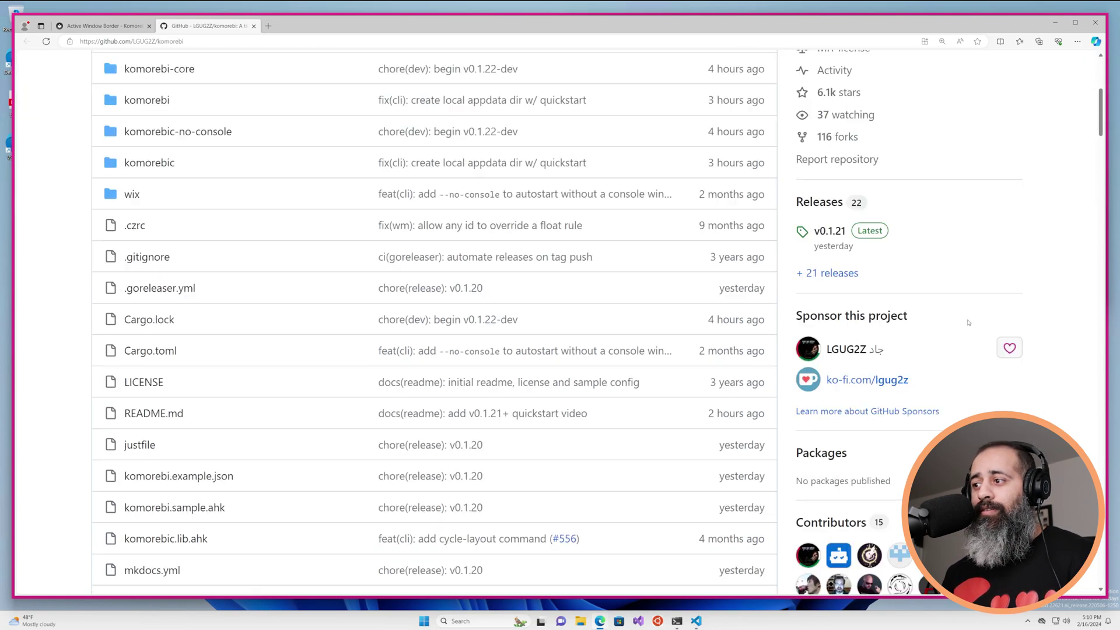
# View the project's one-time sponsorship tiers, then return to the docs tab and load the Index page.
pyautogui.click(1009, 347)
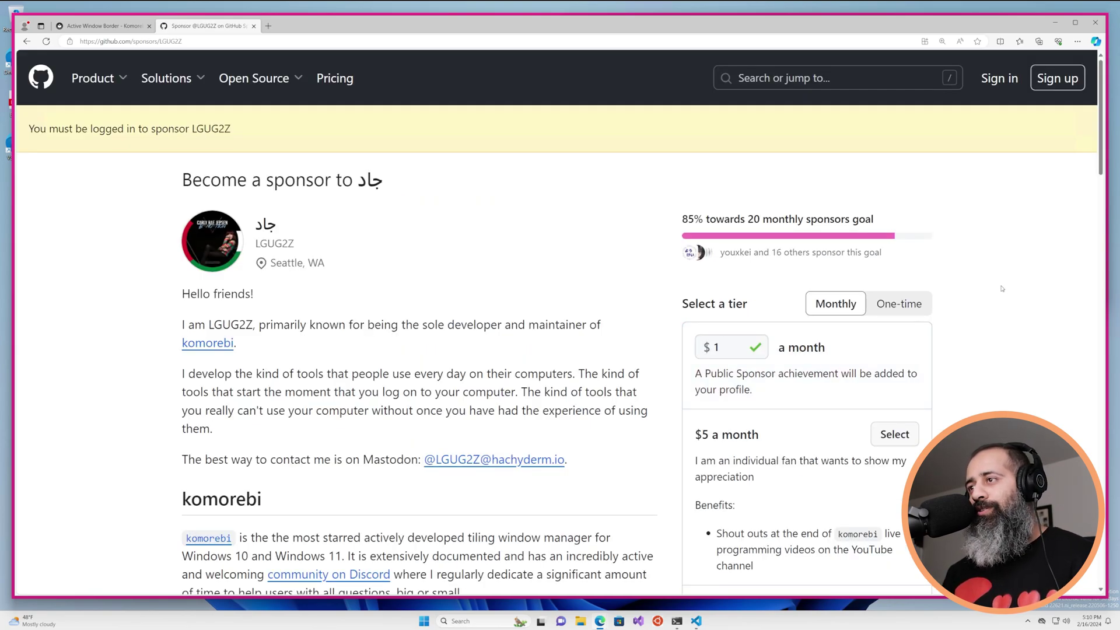
pyautogui.click(909, 312)
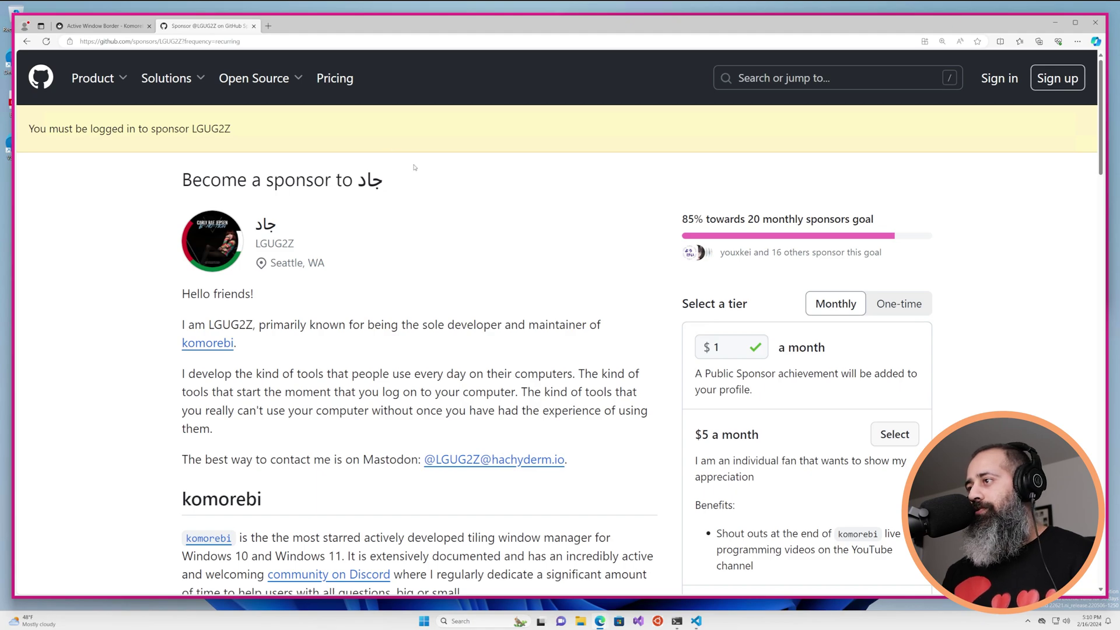
pyautogui.click(105, 27)
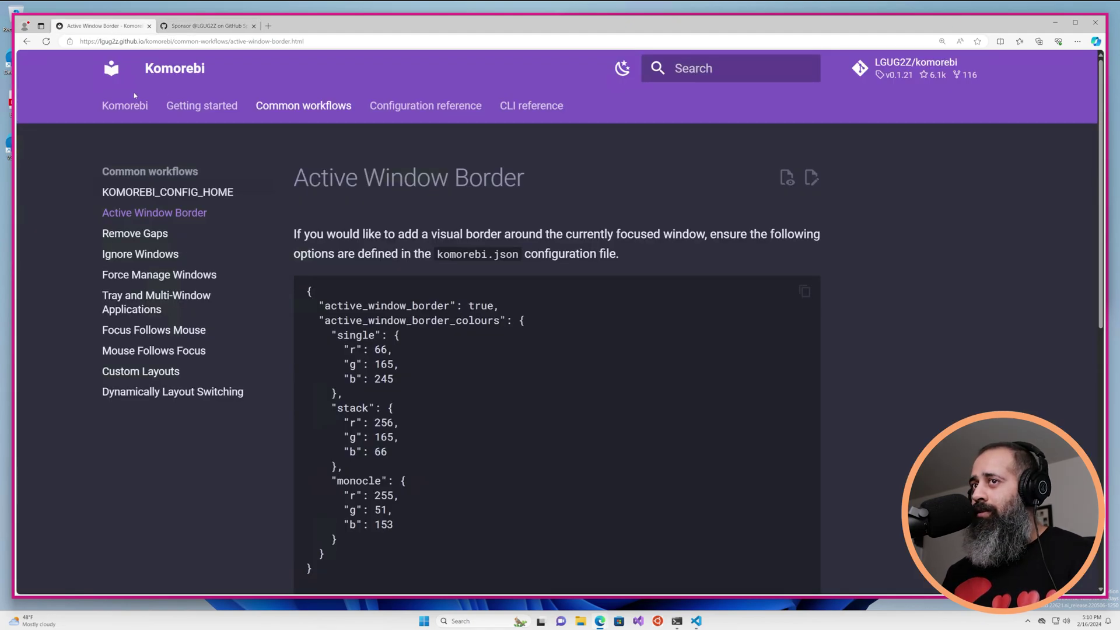
pyautogui.click(135, 107)
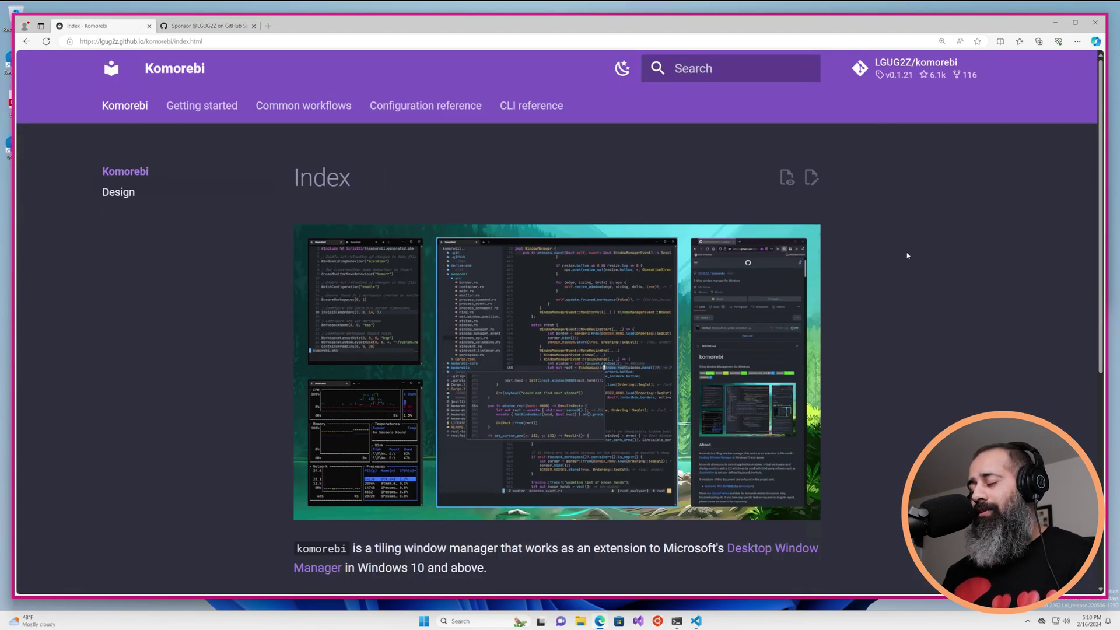